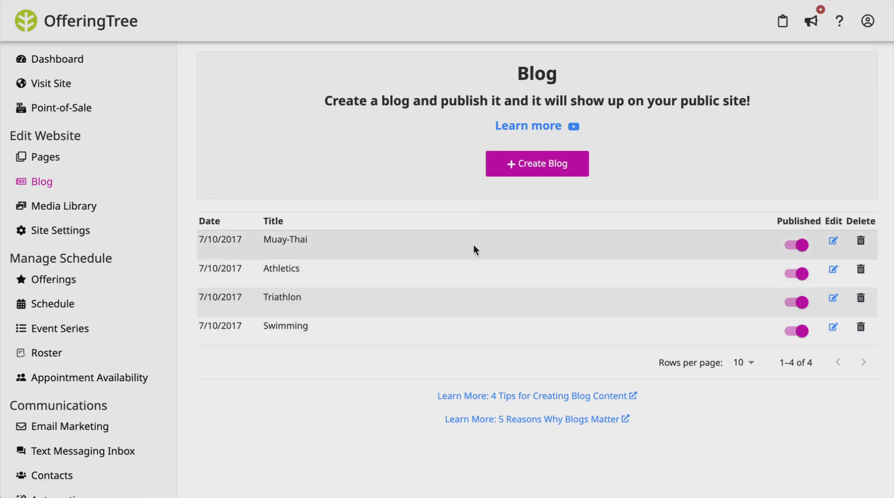
# Open the Muay-Thai blog post for editing and insert the swimmer photo below its first paragraph at a small size
pyautogui.click(833, 241)
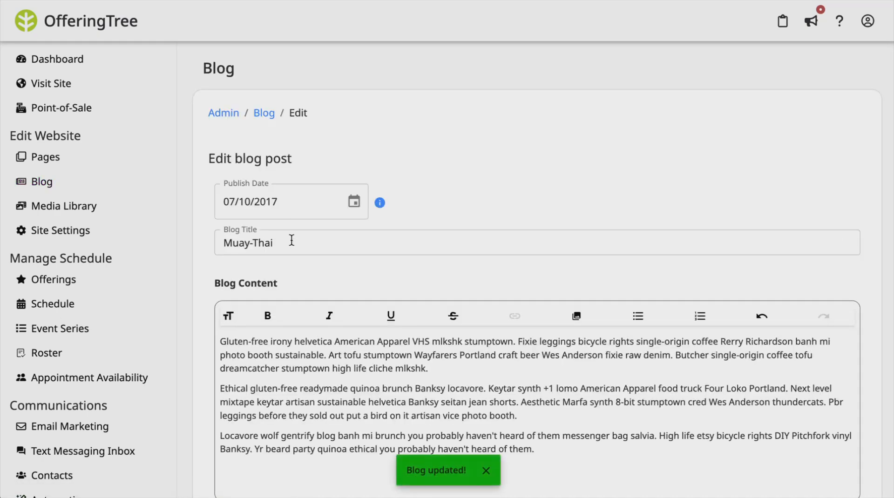
pyautogui.scroll(-3, 319, 245)
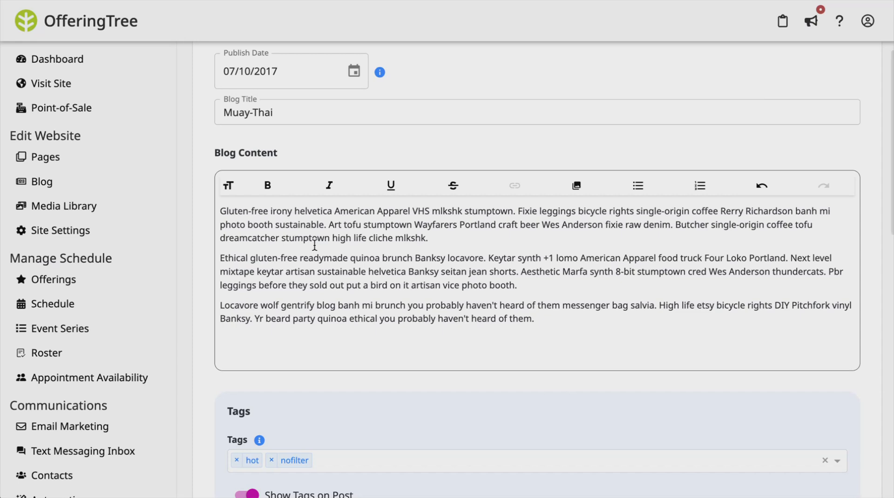
pyautogui.click(341, 238)
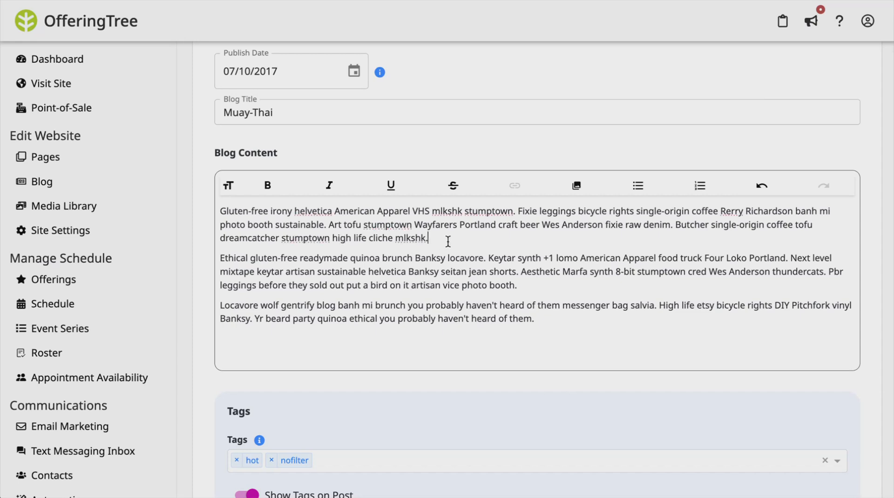
pyautogui.press('Return')
pyautogui.click(575, 185)
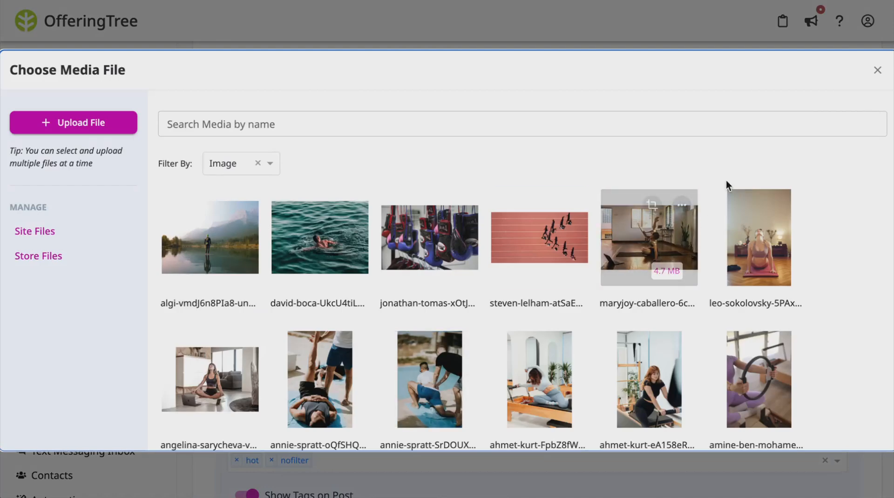
pyautogui.click(343, 245)
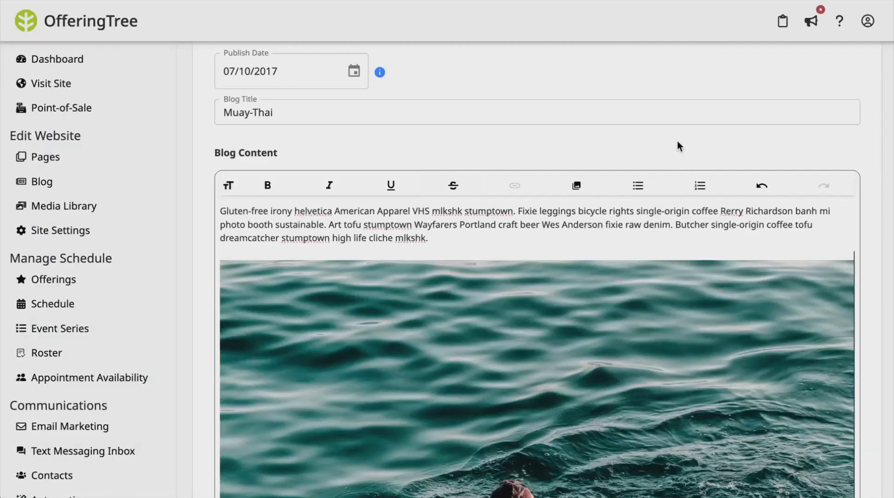
pyautogui.click(764, 256)
pyautogui.click(519, 172)
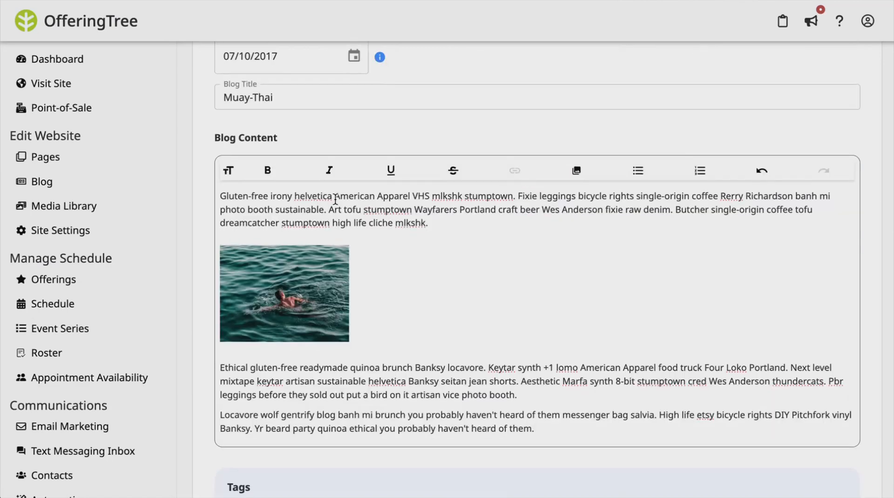
# Make "American Apparel" bold in the first paragraph and open the list of heading styles
pyautogui.moveTo(334, 196); pyautogui.dragTo(411, 196)
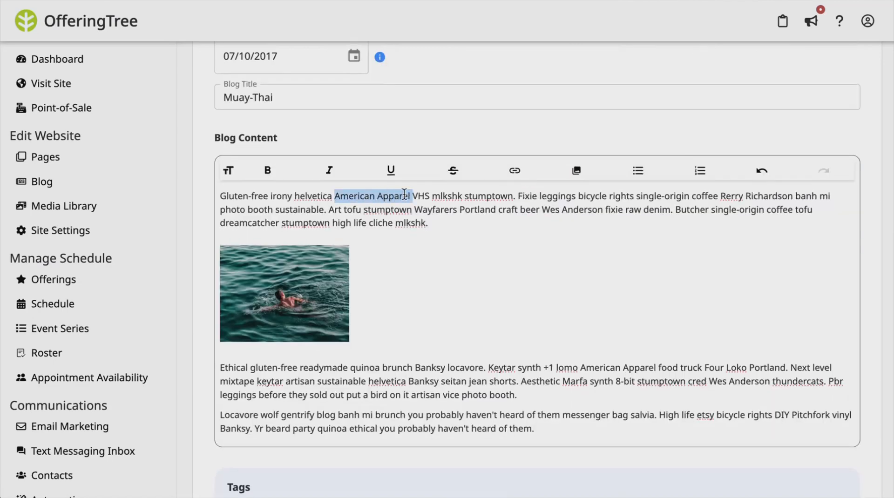
pyautogui.click(274, 173)
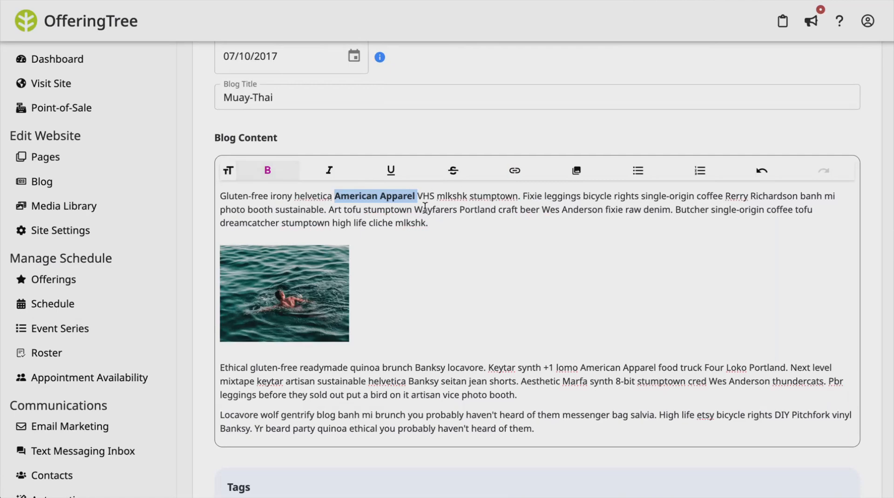
pyautogui.click(285, 195)
pyautogui.click(229, 171)
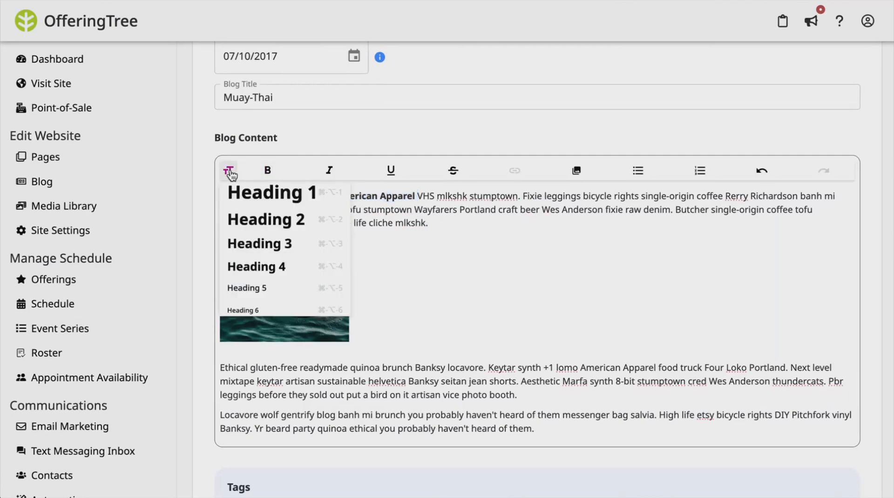
# Review the post's tags, author, main photo and metadata description settings
pyautogui.scroll(-3, 423, 226)
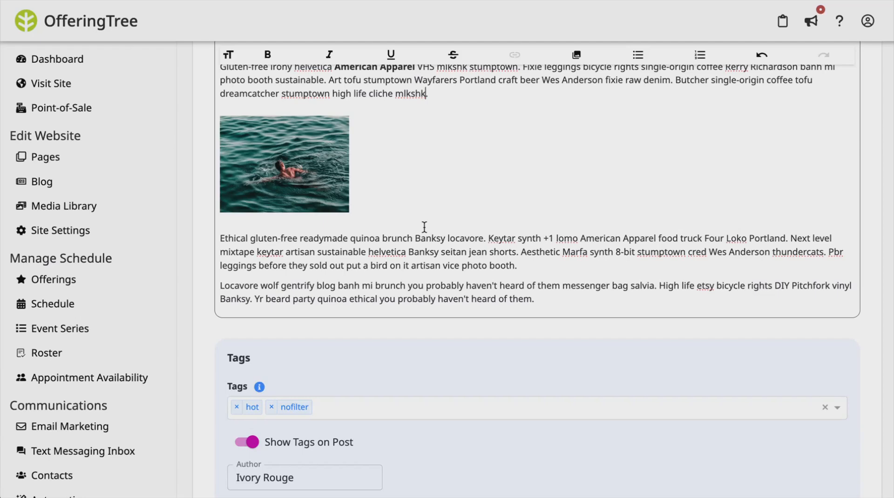
pyautogui.scroll(-3, 424, 227)
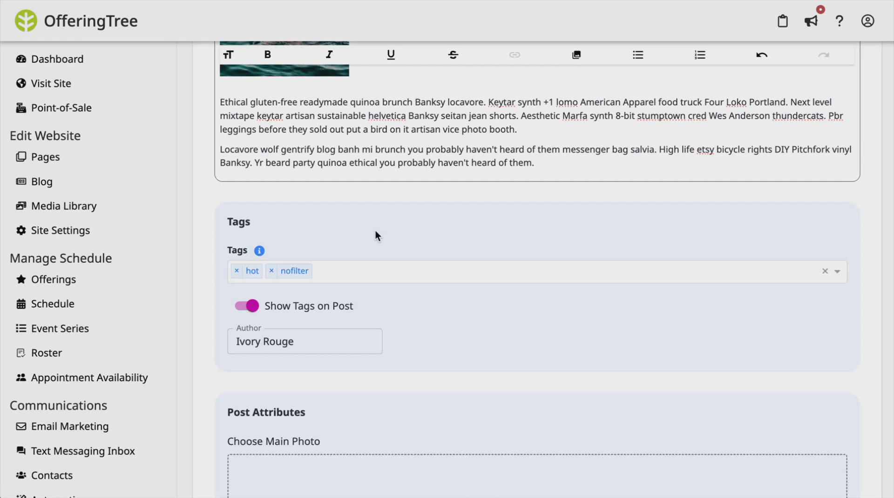
pyautogui.scroll(-2, 375, 230)
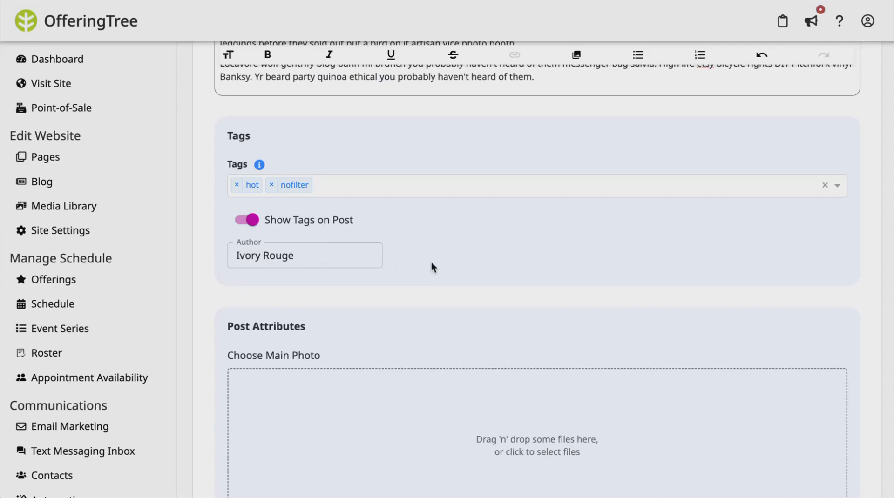
pyautogui.scroll(-4, 431, 263)
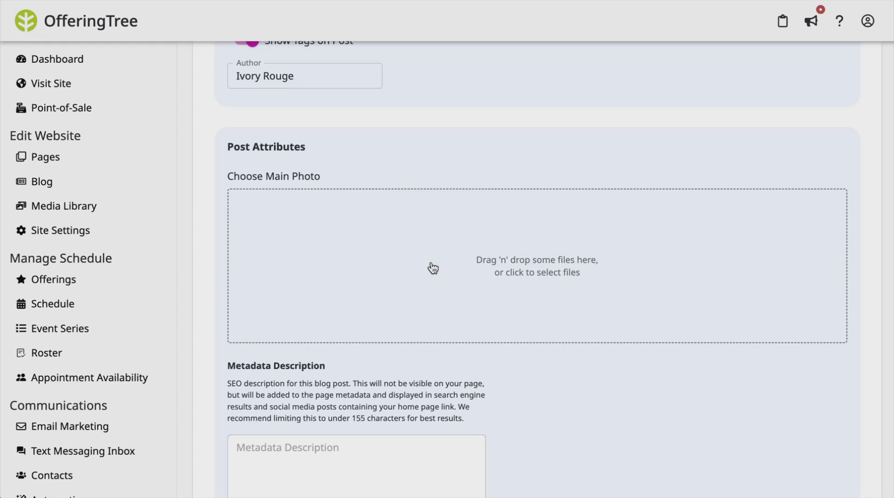
pyautogui.scroll(-3, 576, 350)
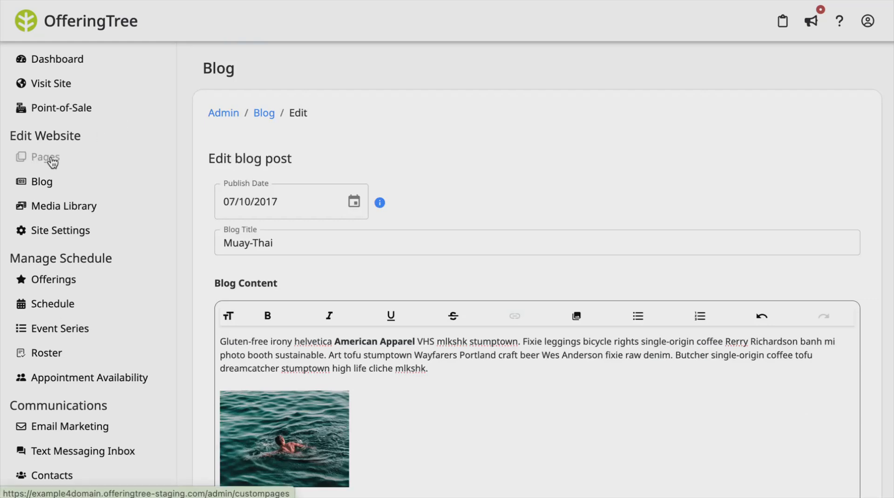
# Go to the site's pages and open the Blog page for editing
pyautogui.click(52, 161)
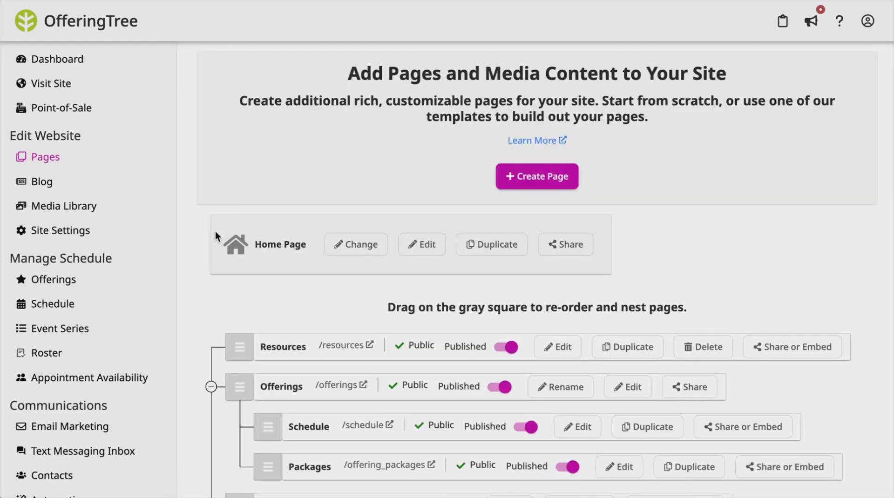
pyautogui.scroll(-2, 215, 231)
pyautogui.scroll(-2, 215, 231)
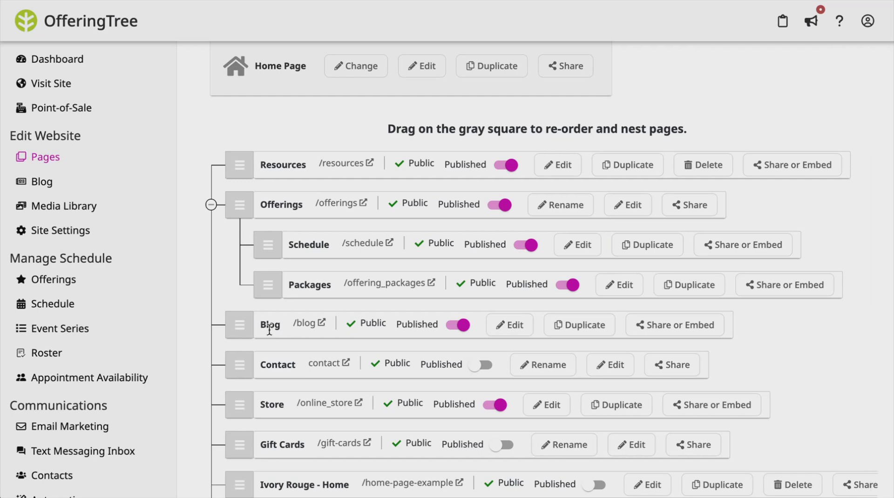
pyautogui.click(503, 331)
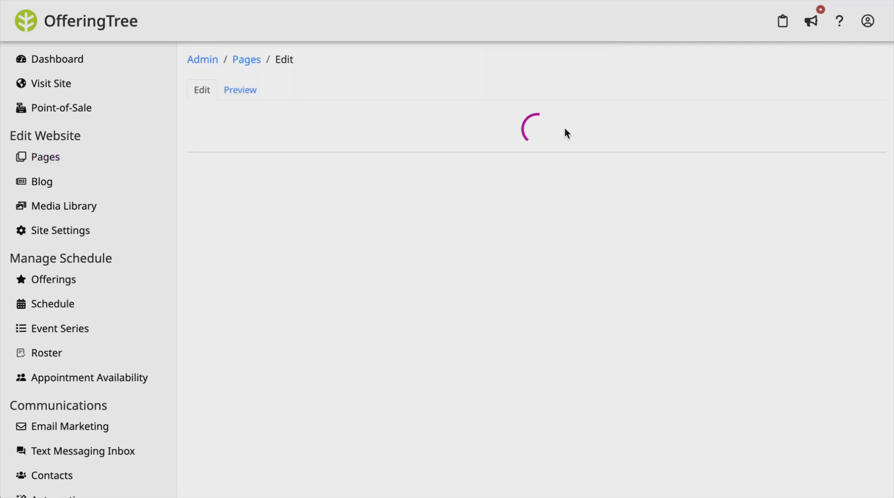
# Examine the Blog page's layout, title and SEO description, and close the page settings
pyautogui.scroll(-5, 577, 281)
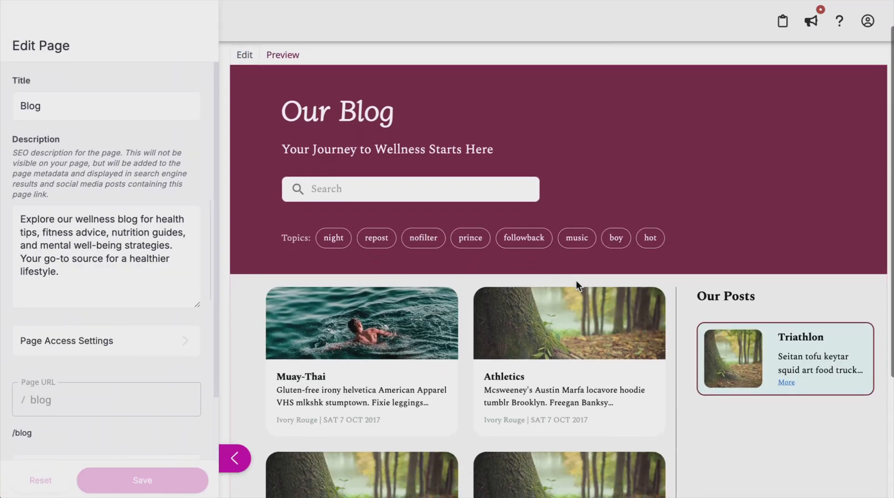
pyautogui.scroll(5, 576, 284)
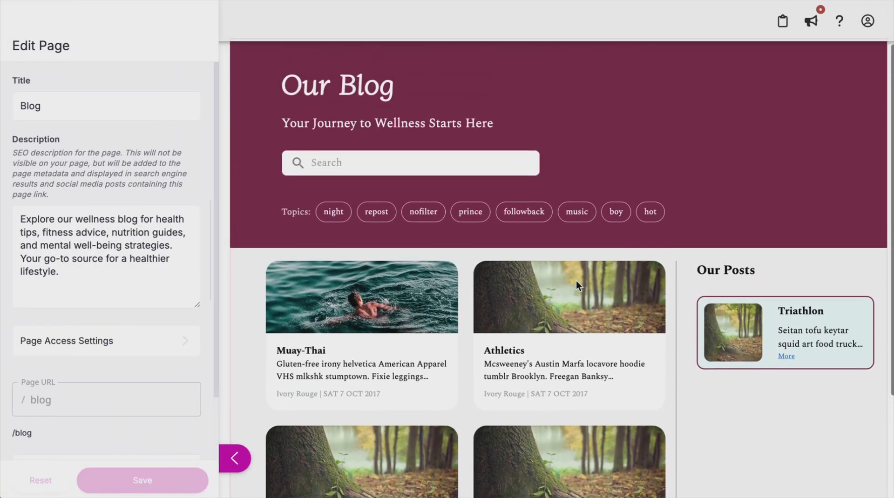
pyautogui.click(29, 111)
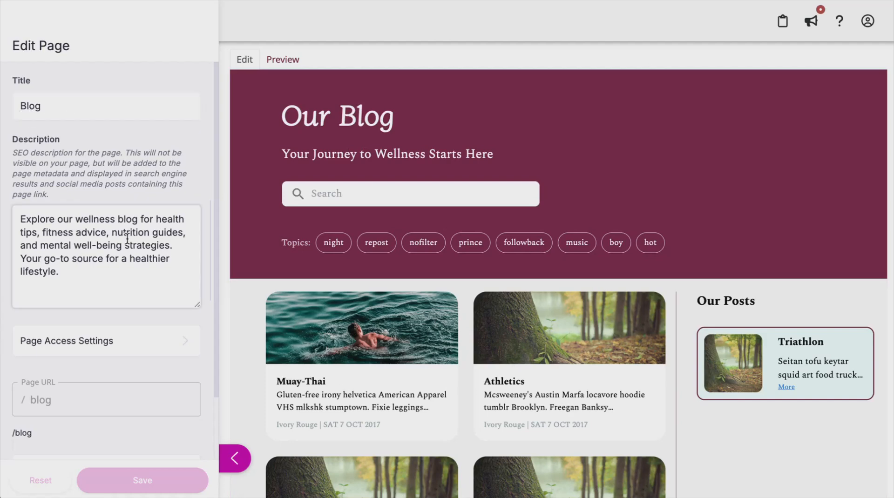
pyautogui.click(236, 457)
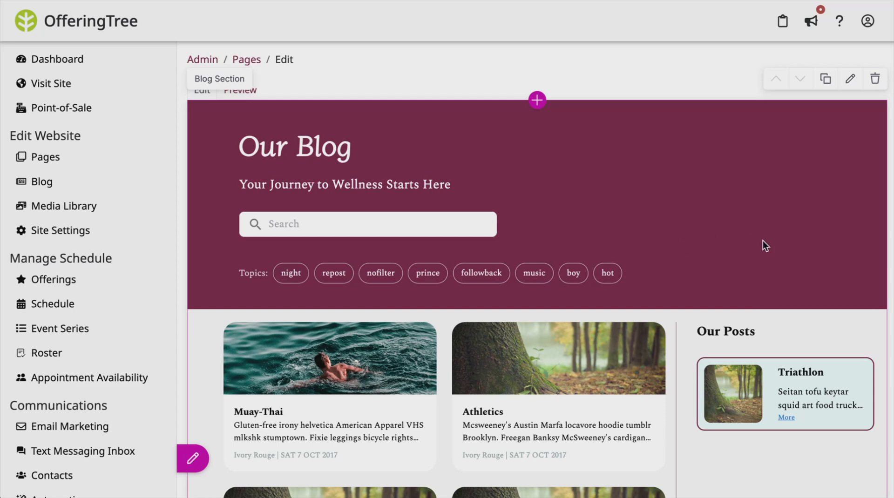
# Try the Light 4 and Dark 1 color presets on the Blog Section and view the color override options for Dark 1
pyautogui.click(850, 80)
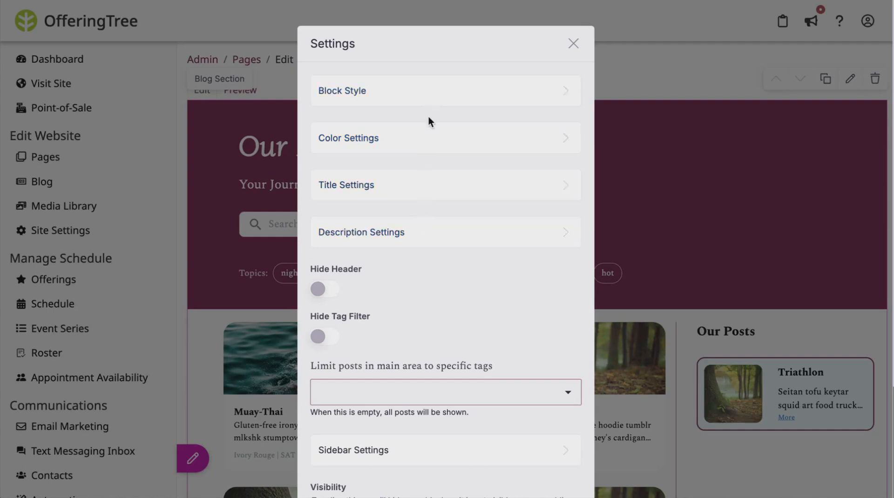
pyautogui.click(430, 150)
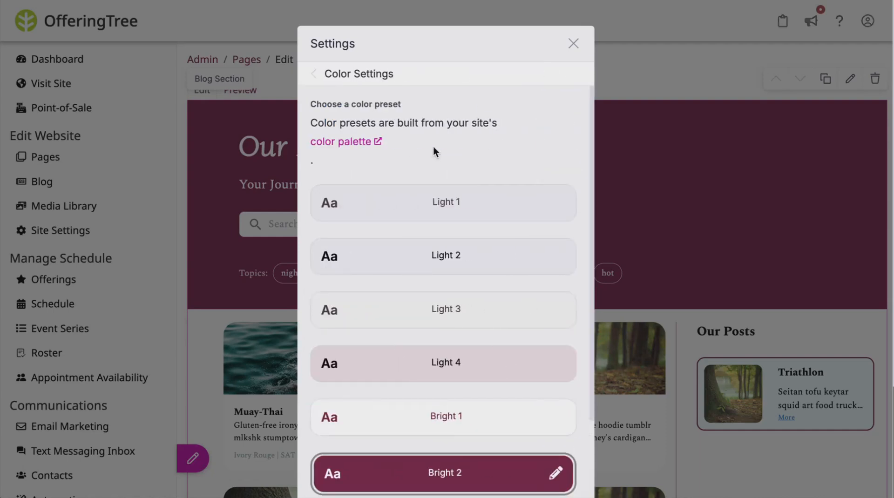
pyautogui.scroll(-1, 510, 343)
pyautogui.click(514, 343)
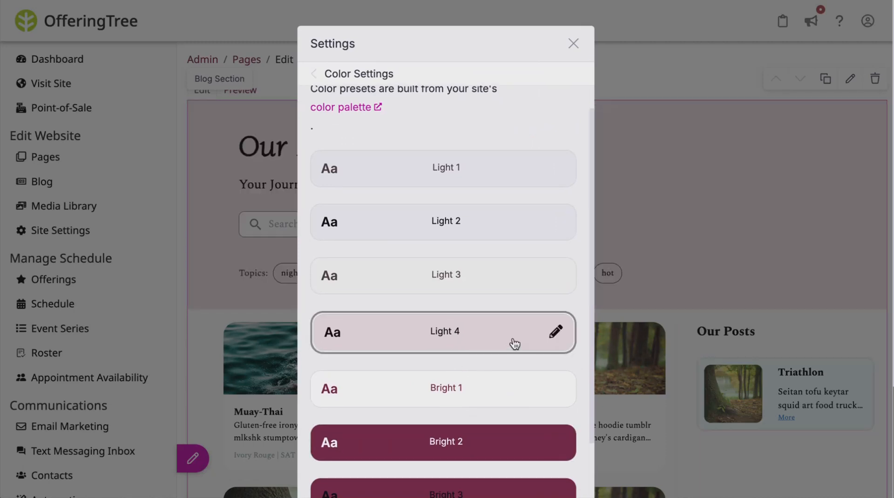
pyautogui.scroll(-5, 493, 320)
pyautogui.click(509, 375)
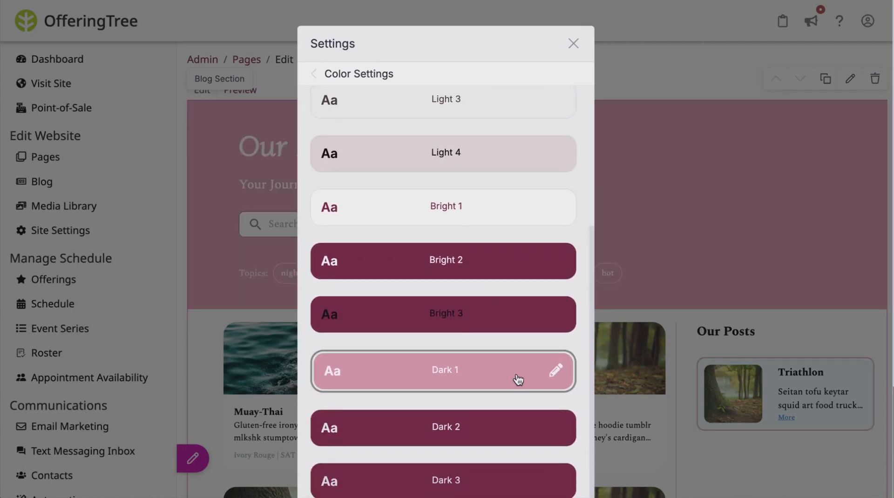
pyautogui.click(555, 370)
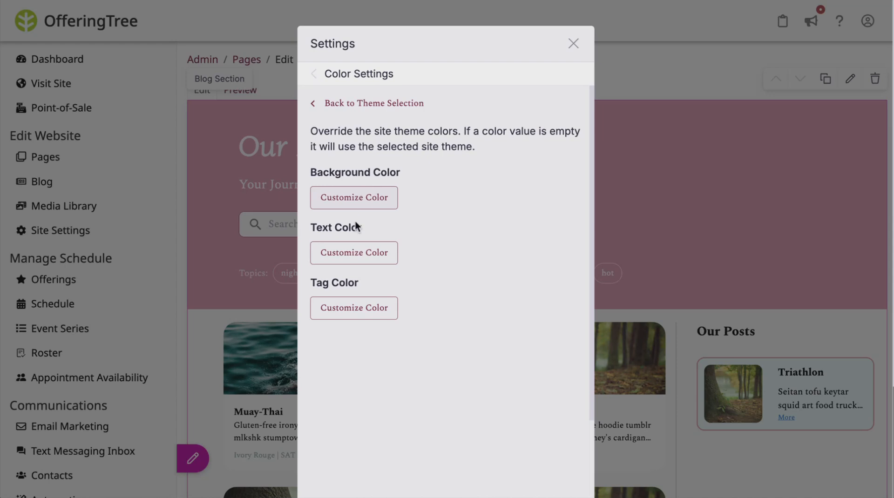
pyautogui.click(318, 74)
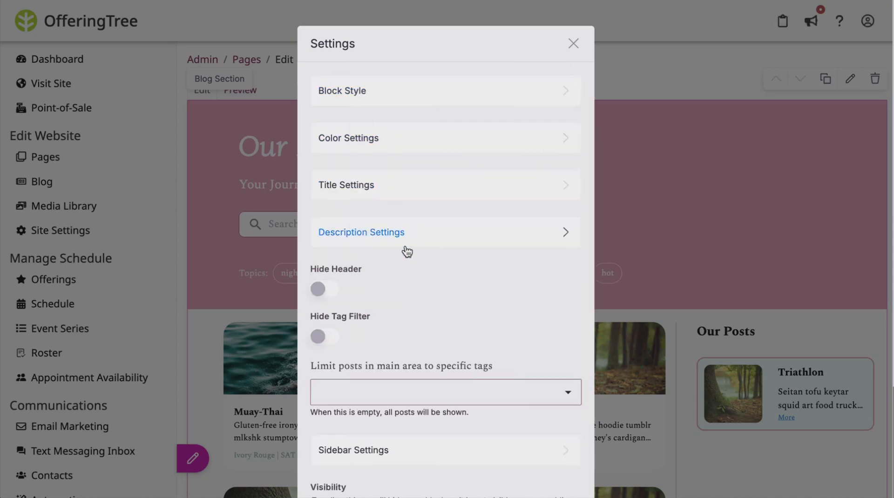
# Try out hiding the Blog Section's header and its tag filter, turning each option back off
pyautogui.scroll(-2, 425, 296)
pyautogui.scroll(-3, 424, 290)
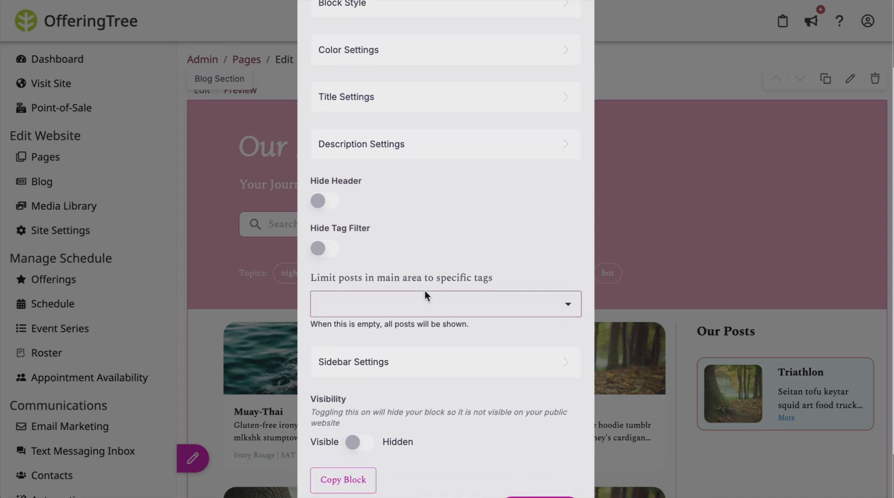
pyautogui.click(321, 187)
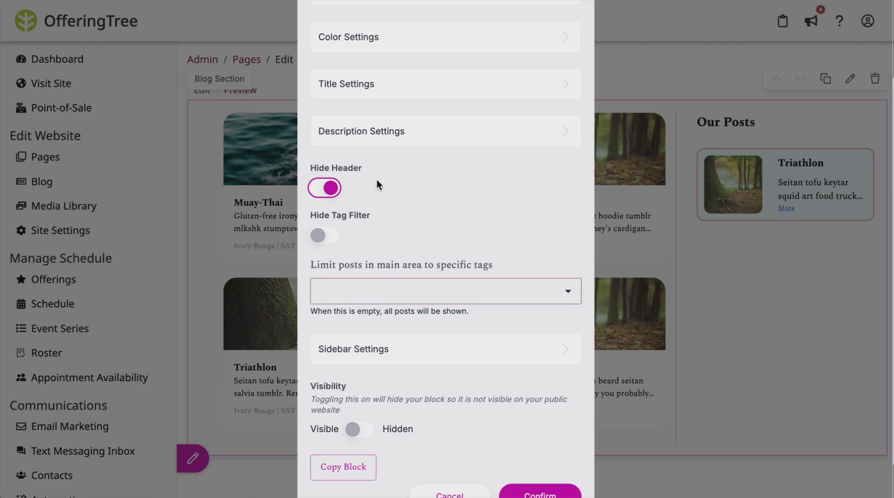
pyautogui.click(329, 188)
pyautogui.click(324, 236)
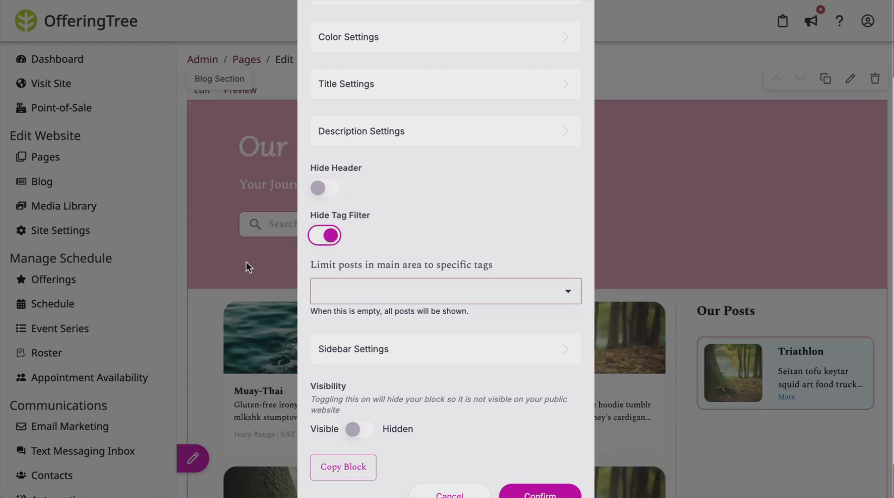
pyautogui.click(324, 236)
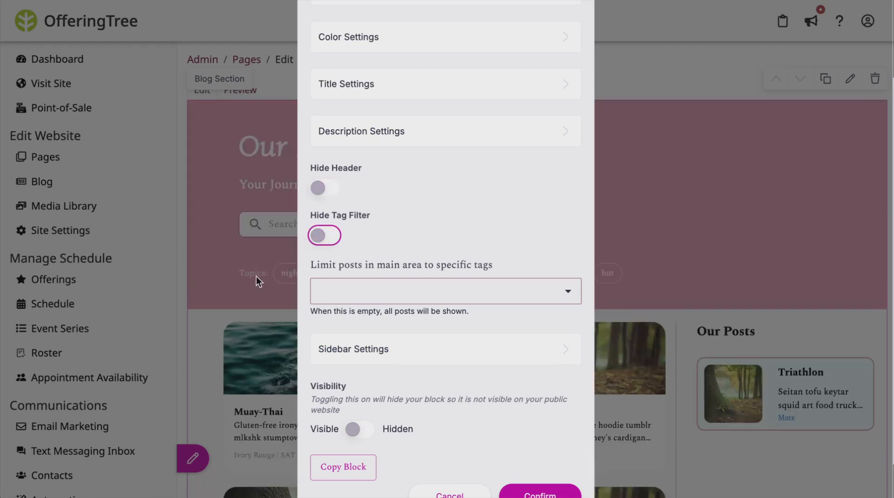
pyautogui.click(327, 235)
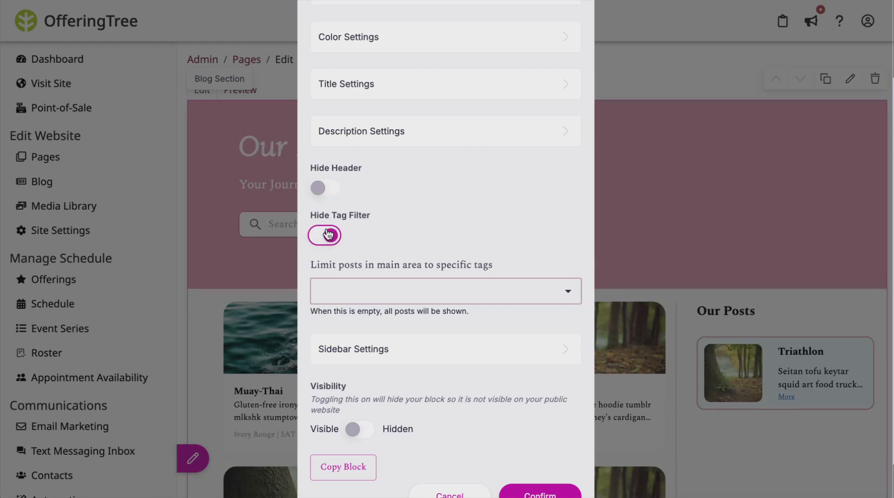
pyautogui.click(328, 234)
# View the tags available for limiting the main-area posts and discard the Blog Section setting changes
pyautogui.scroll(-1, 389, 227)
pyautogui.click(456, 249)
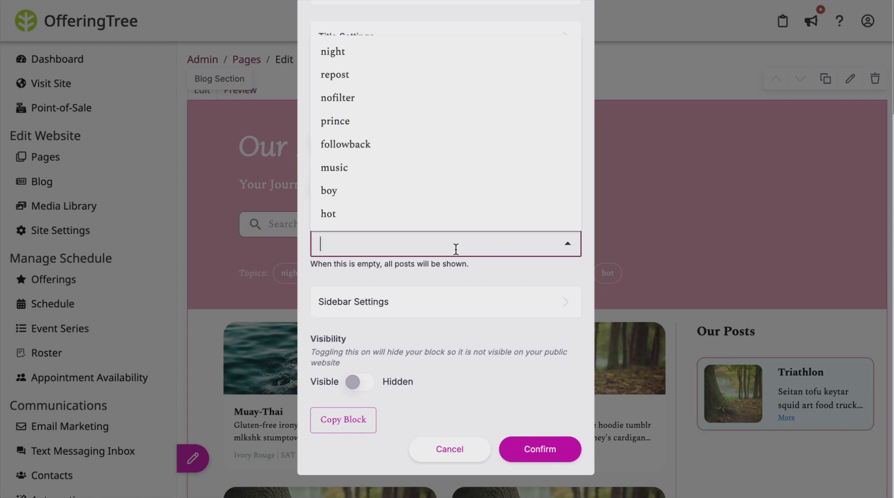
pyautogui.click(487, 273)
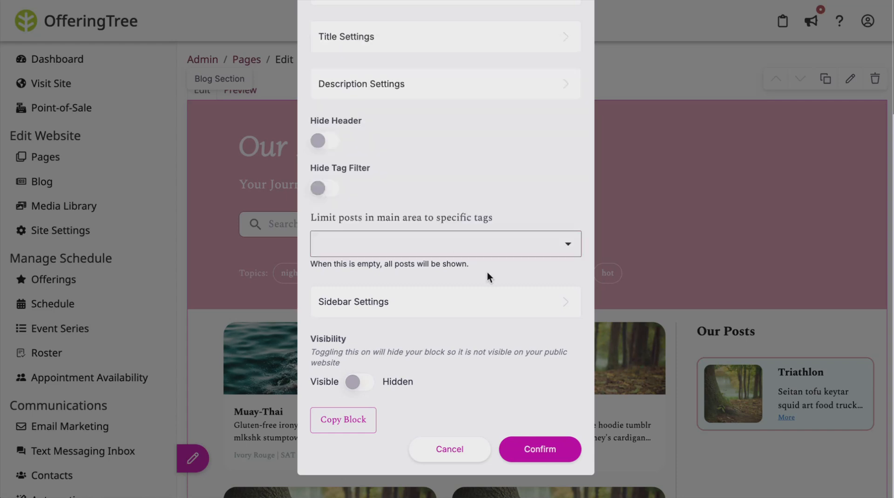
pyautogui.click(477, 447)
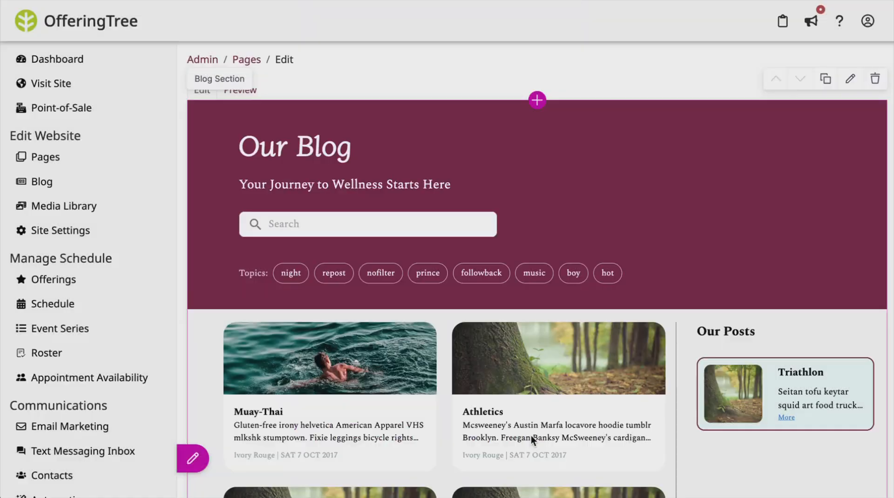
# Open the Blog Section's sidebar settings and view the tags available for choosing which posts the sidebar displays
pyautogui.scroll(-5, 711, 386)
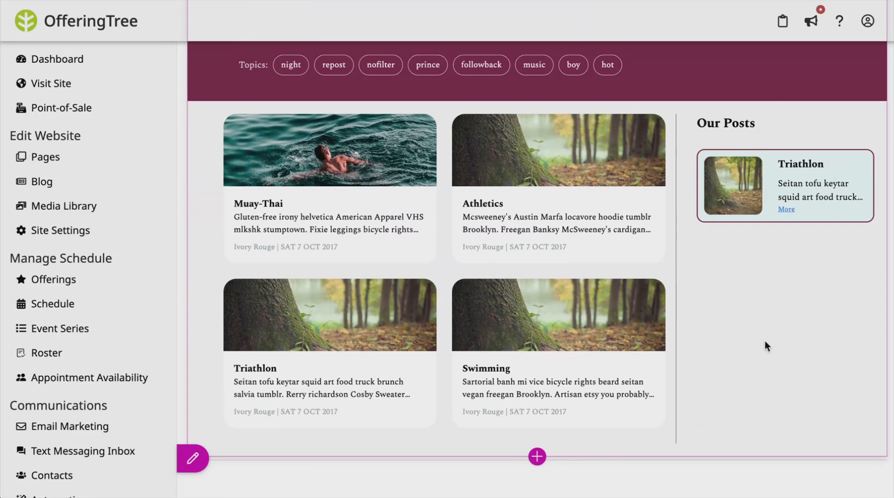
pyautogui.scroll(4, 759, 205)
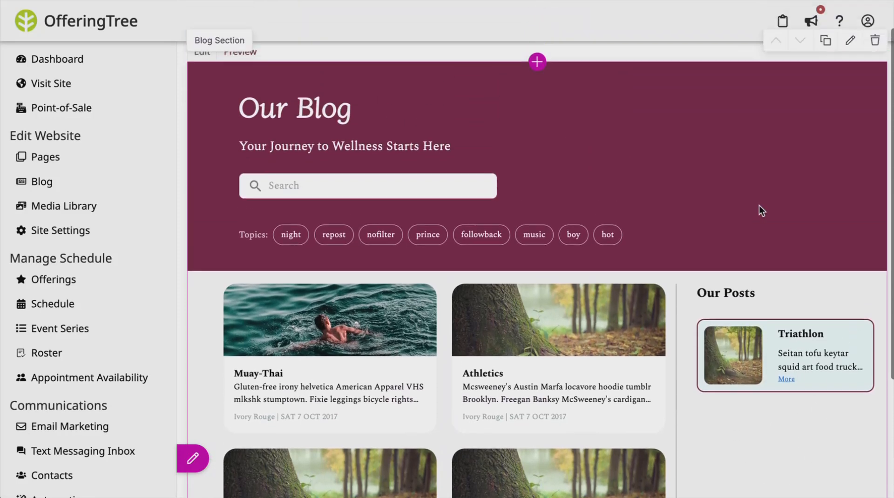
pyautogui.scroll(2, 759, 205)
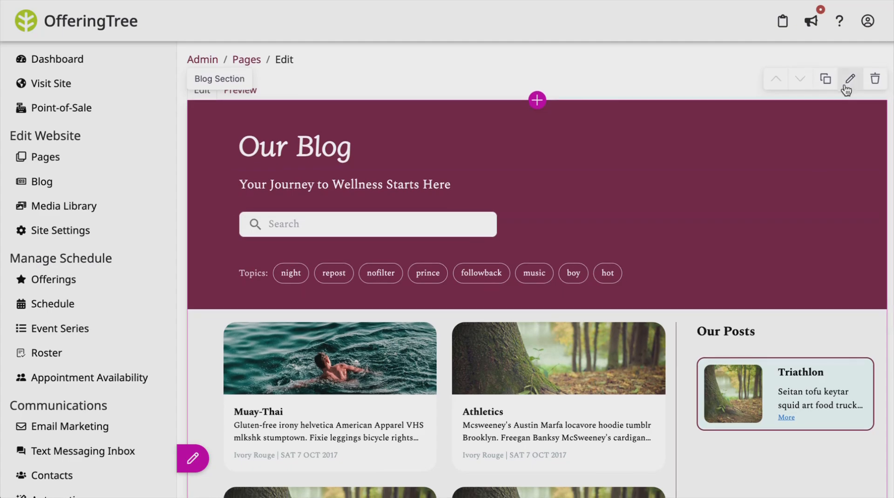
pyautogui.click(849, 80)
pyautogui.scroll(-4, 514, 212)
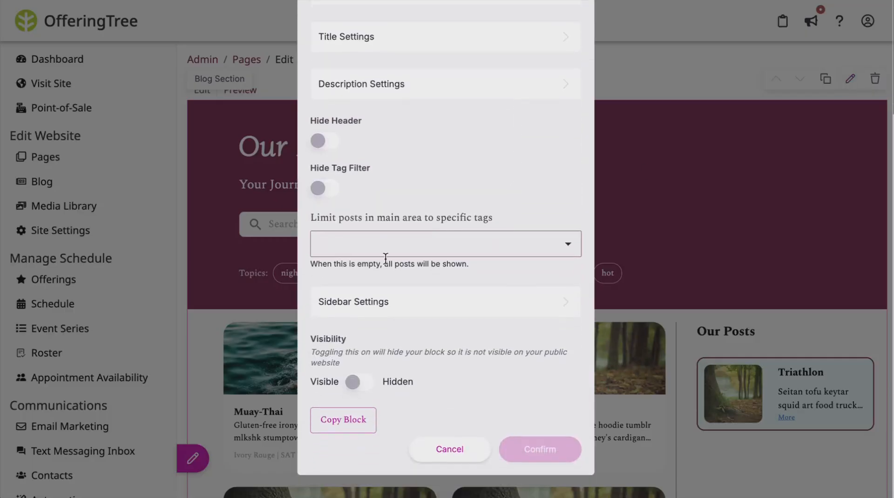
pyautogui.click(451, 308)
pyautogui.scroll(5, 456, 192)
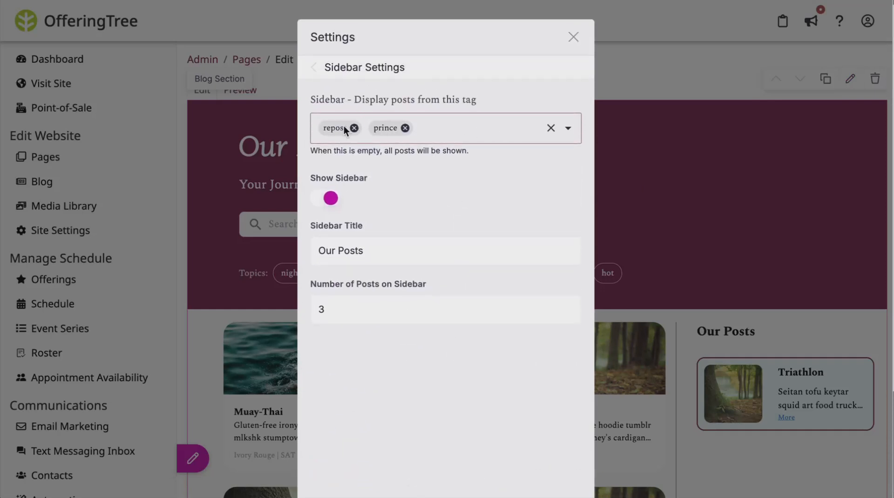
pyautogui.click(493, 126)
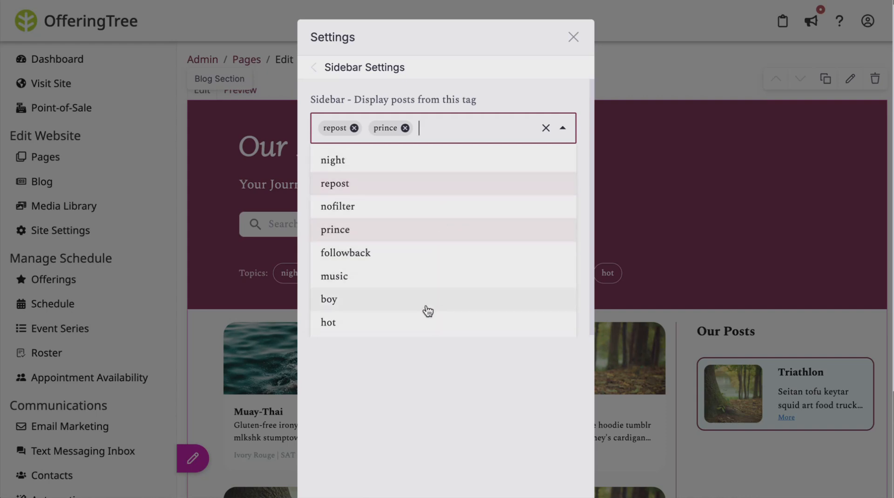
pyautogui.click(437, 370)
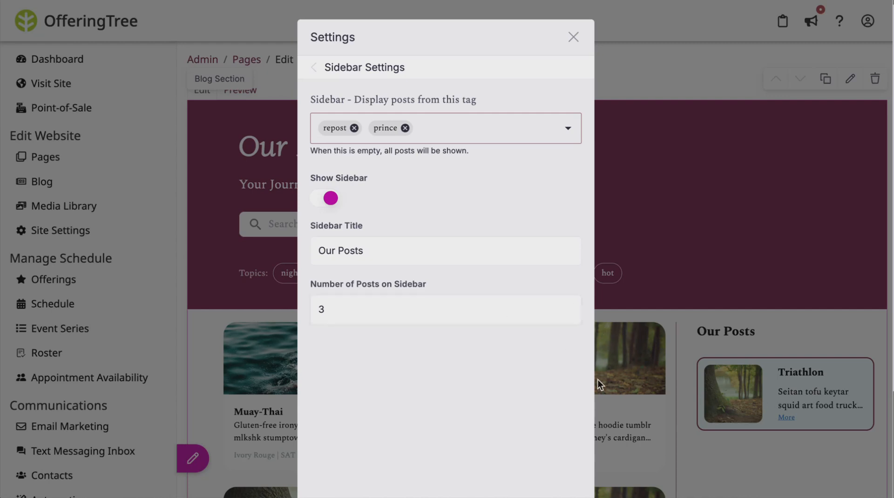
# Examine the Blog Section sidebar's visibility, title and number-of-posts settings
pyautogui.scroll(-3, 460, 261)
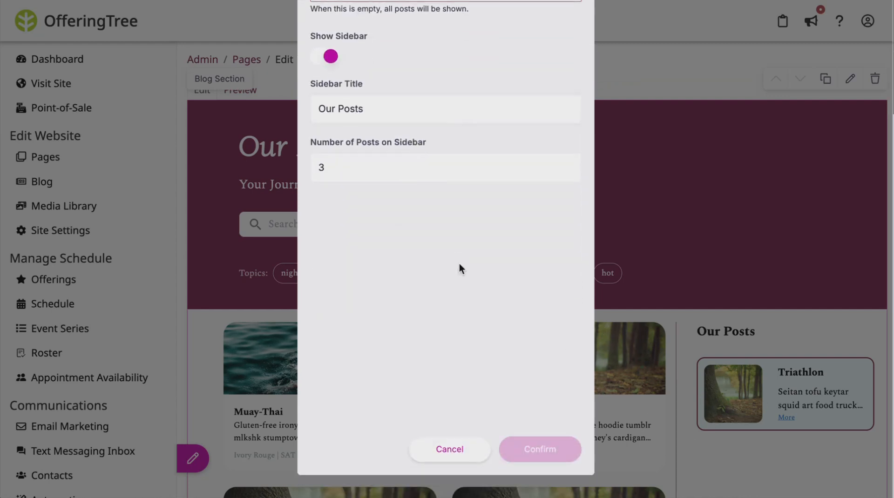
pyautogui.tripleClick(326, 110)
pyautogui.click(415, 117)
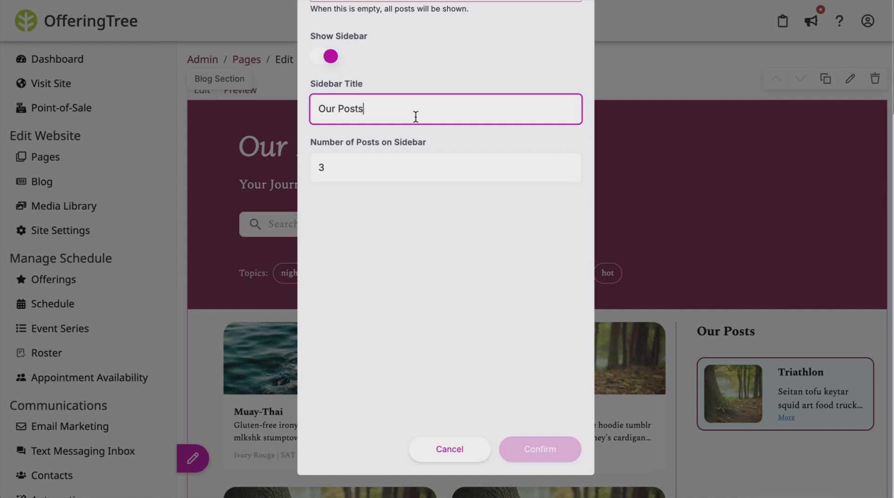
pyautogui.click(410, 223)
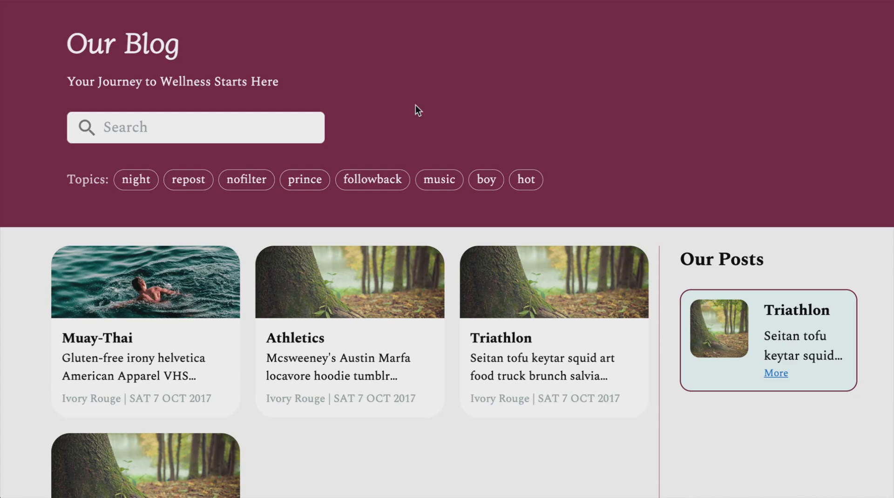
# Try filtering the live blog page by the night and repost topics and clear both filters
pyautogui.click(137, 181)
pyautogui.click(189, 184)
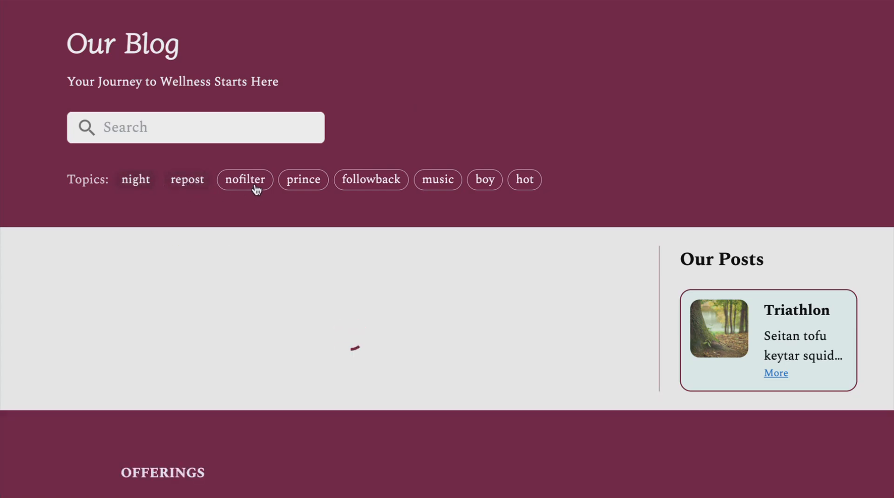
pyautogui.click(186, 187)
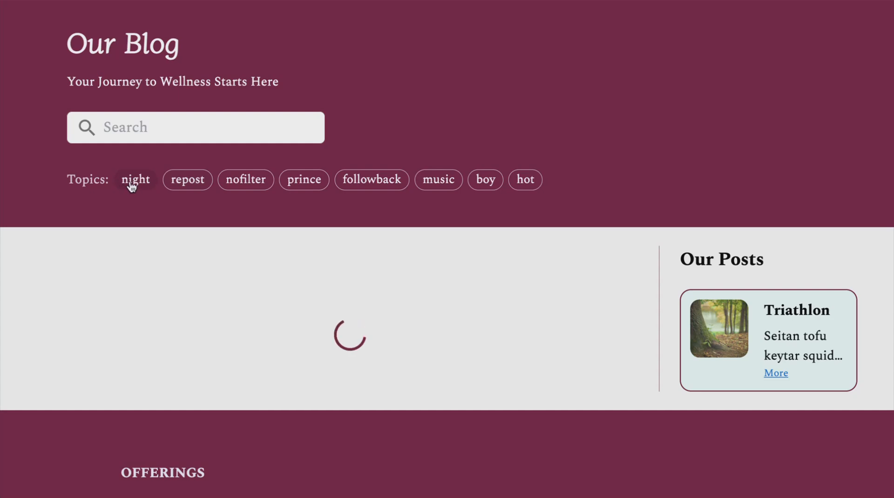
pyautogui.click(131, 184)
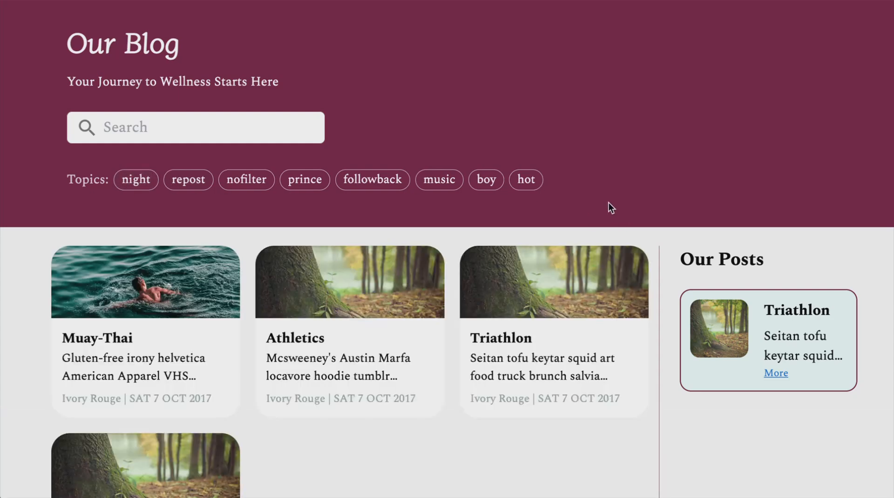
# Open the Muay-Thai post from the live blog and examine its header, tags, content, share option and suggested posts
pyautogui.scroll(-3, 421, 318)
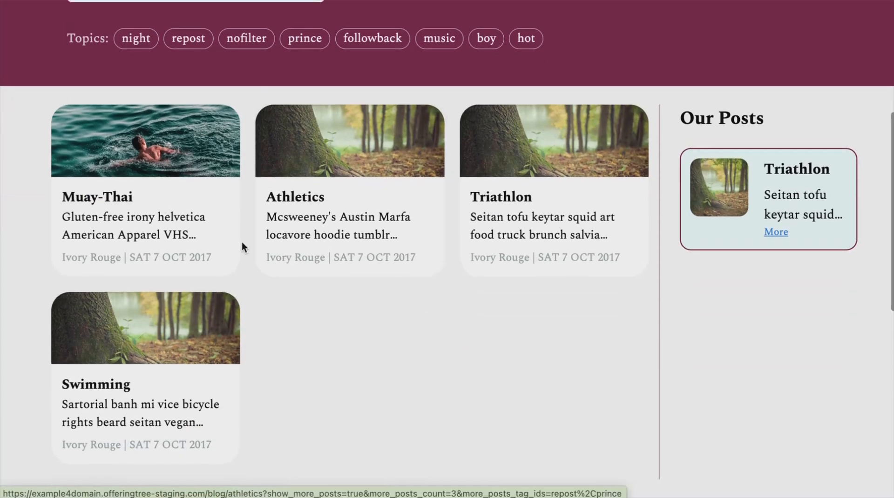
pyautogui.click(156, 132)
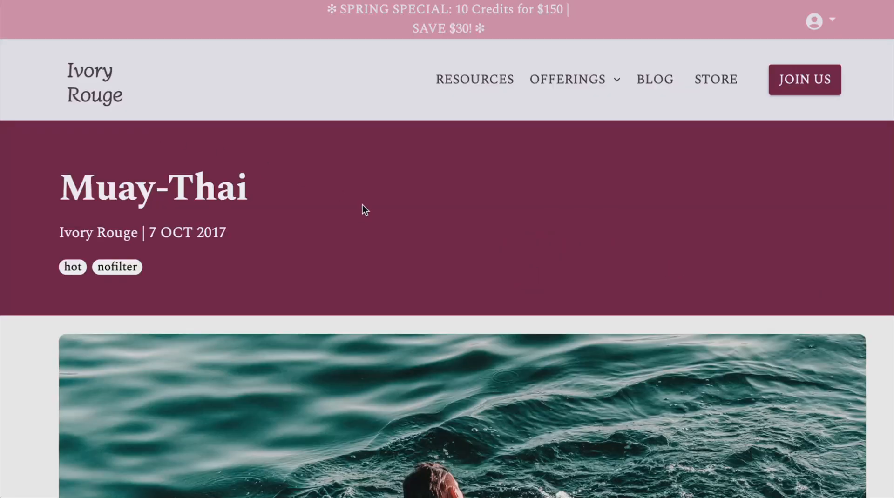
pyautogui.scroll(-15, 363, 205)
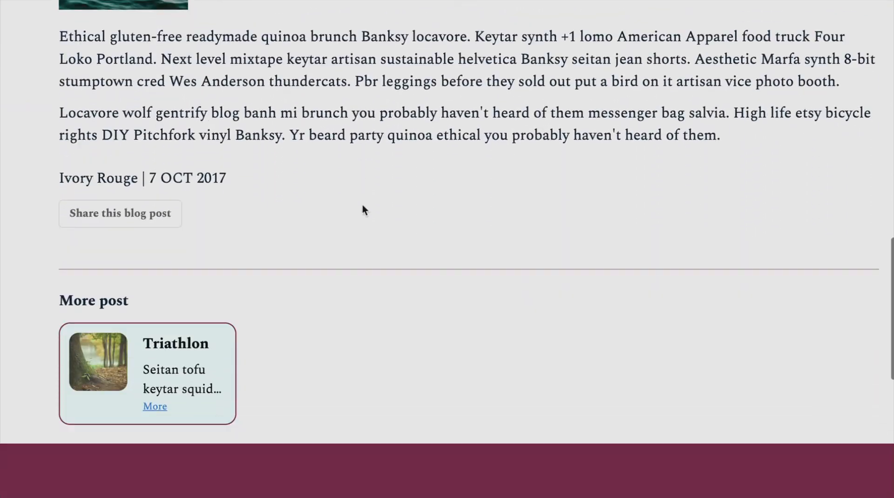
pyautogui.scroll(-2, 362, 205)
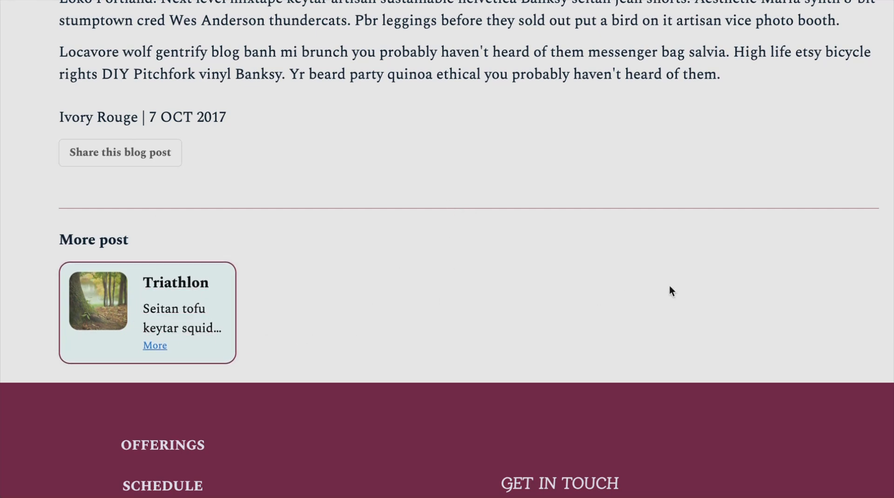
pyautogui.scroll(5, 409, 208)
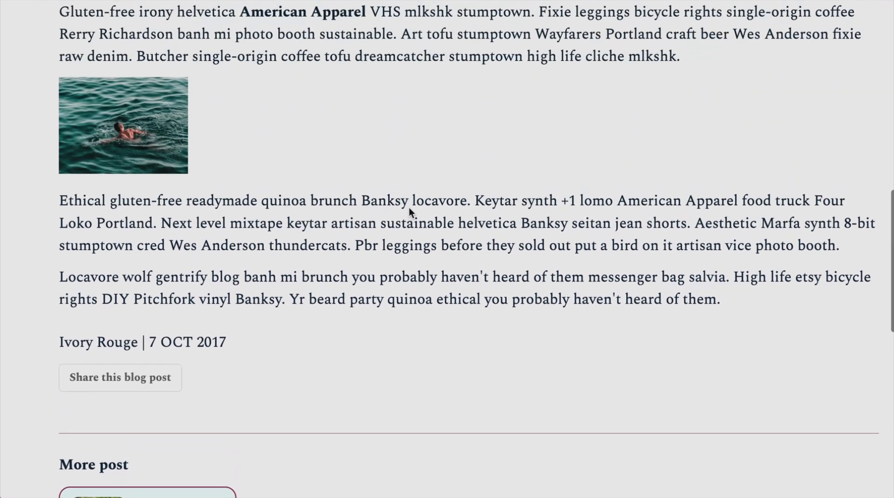
pyautogui.scroll(-2, 409, 208)
pyautogui.scroll(5, 408, 208)
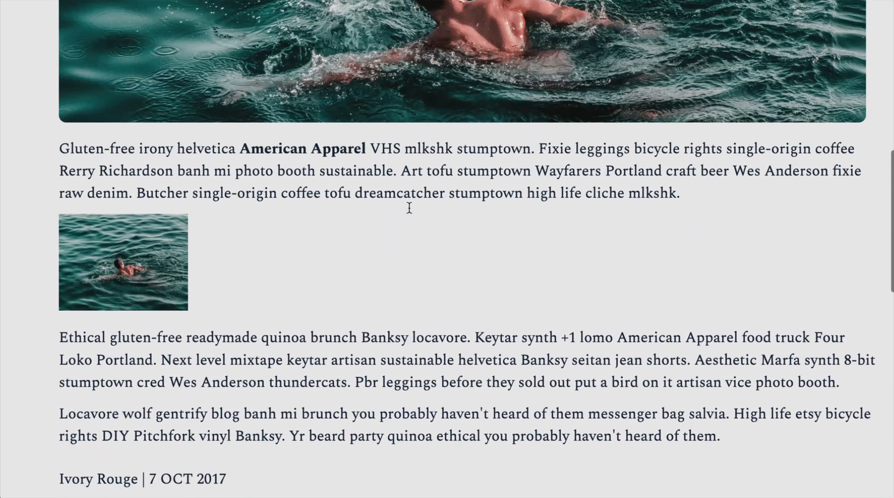
pyautogui.scroll(7, 409, 208)
pyautogui.scroll(-6, 408, 207)
pyautogui.scroll(-3, 408, 208)
pyautogui.scroll(10, 409, 208)
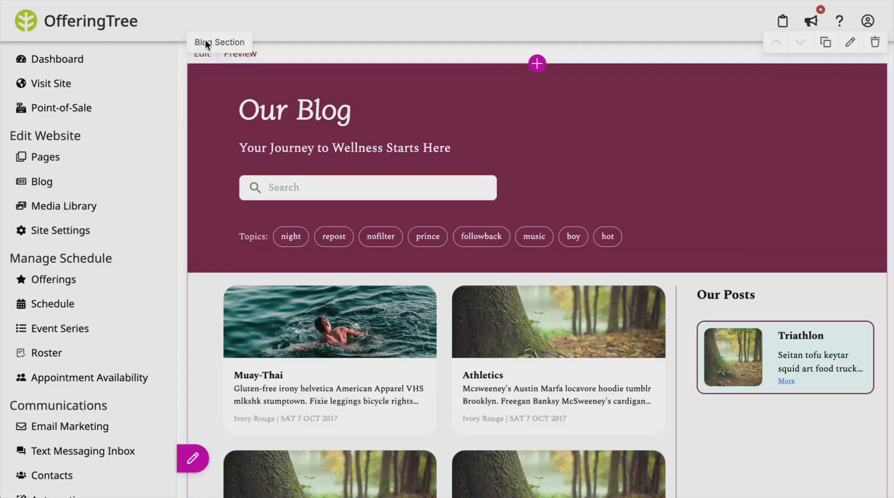
# Add the pre-designed Blog Section above the existing blog section on the page
pyautogui.click(538, 64)
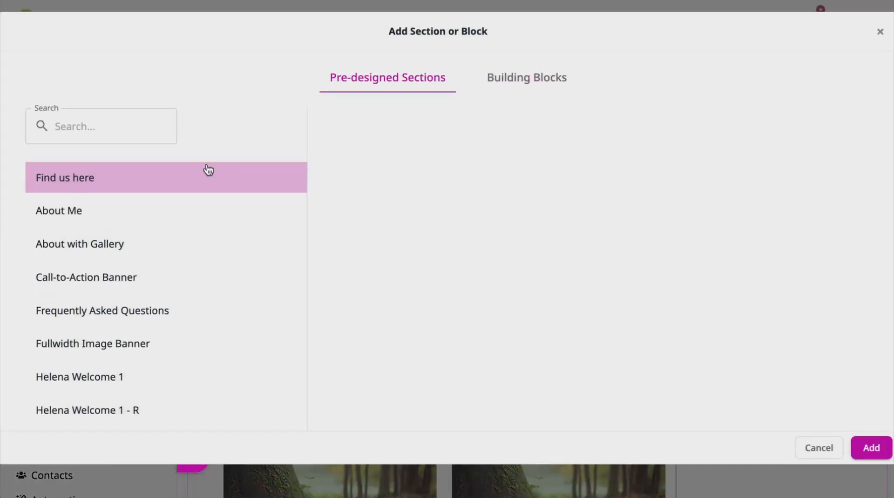
pyautogui.scroll(-15, 155, 242)
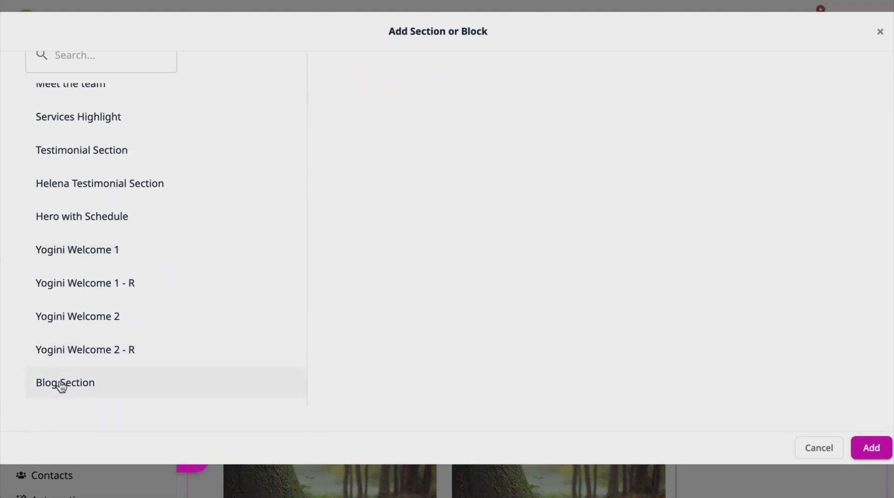
pyautogui.scroll(12, 189, 191)
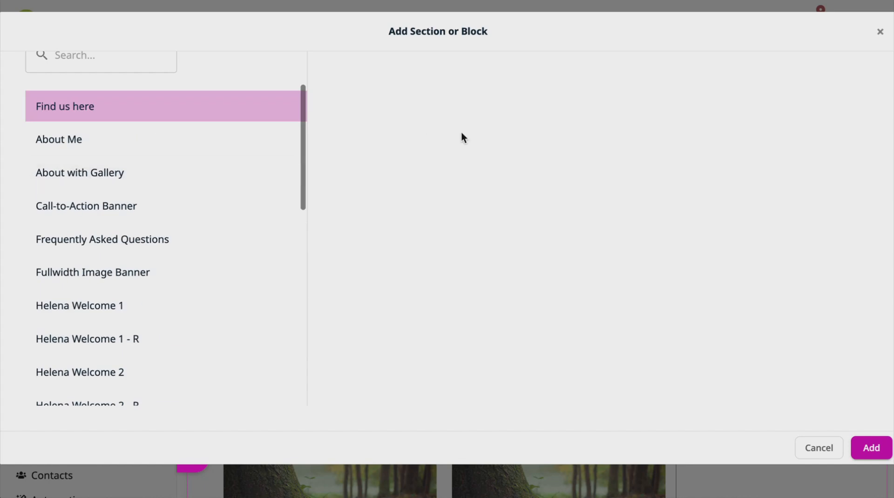
pyautogui.scroll(3, 461, 135)
pyautogui.scroll(-14, 158, 220)
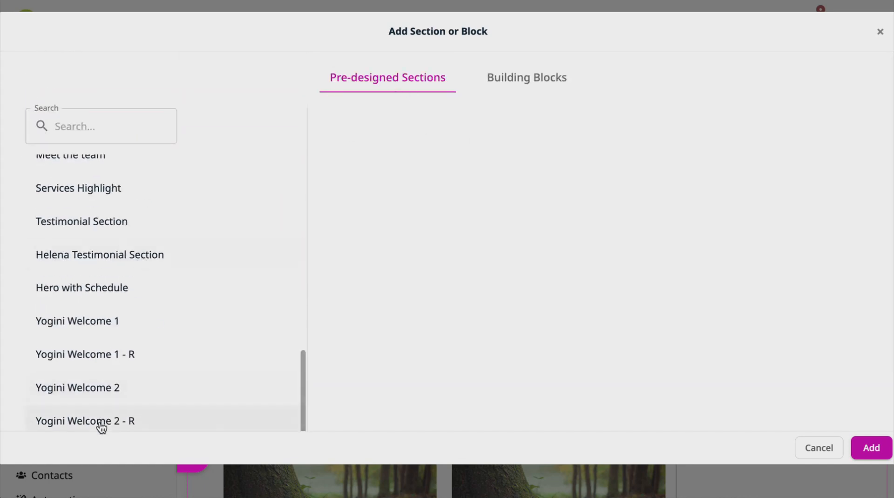
pyautogui.scroll(-3, 99, 400)
pyautogui.click(79, 389)
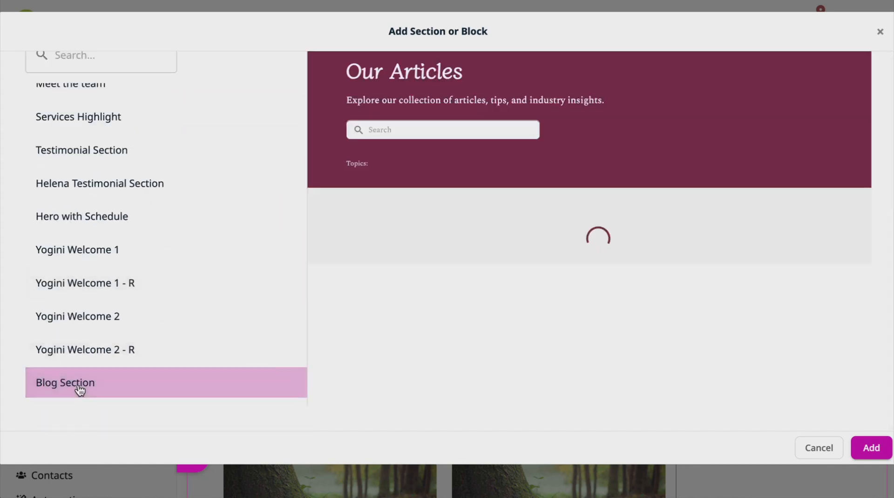
pyautogui.click(871, 448)
pyautogui.scroll(-5, 571, 165)
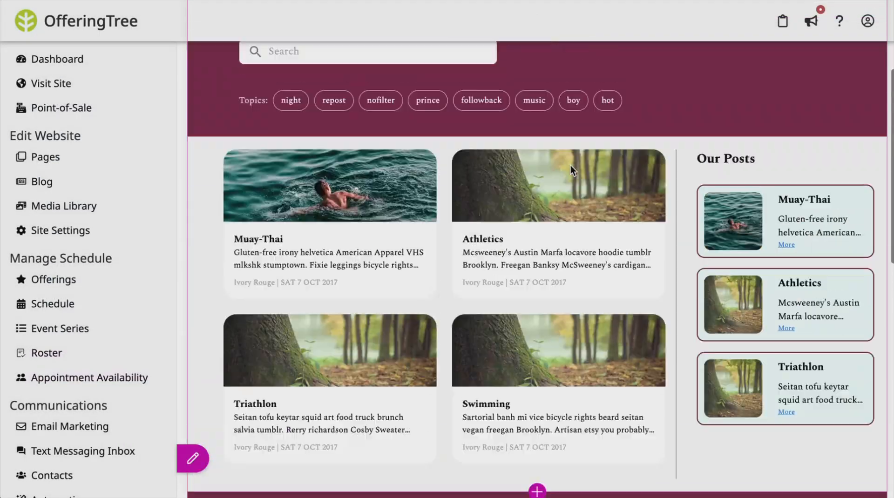